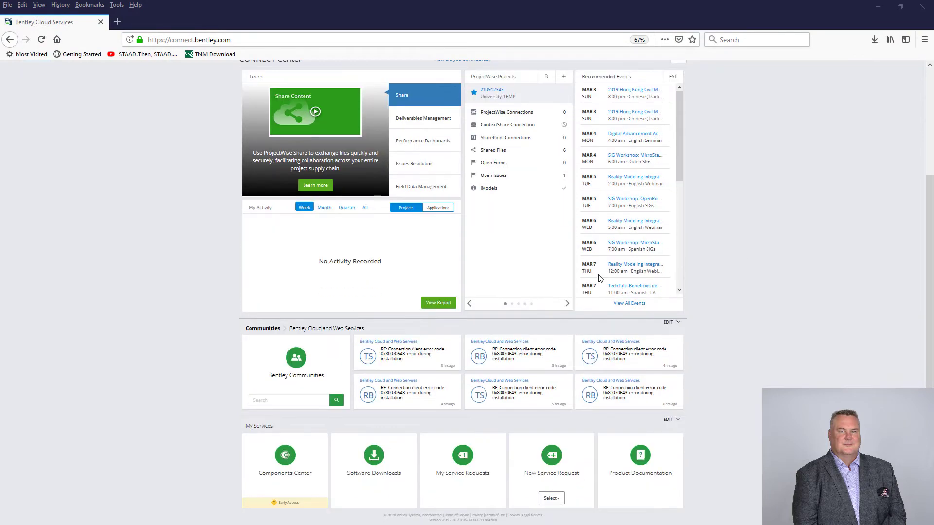
# - Filter Bentley Software Downloads by the OpenRoads brand to list its four CONNECT Edition products
pyautogui.click(384, 460)
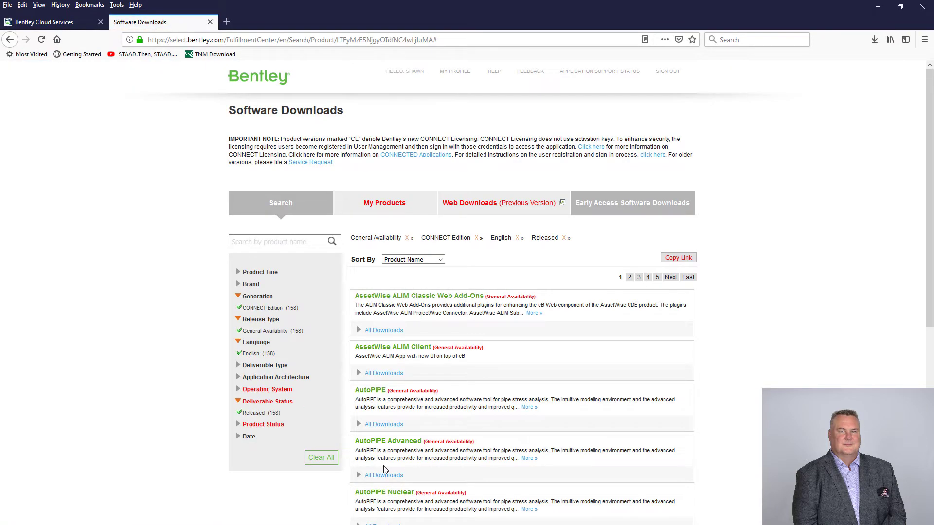
pyautogui.click(243, 284)
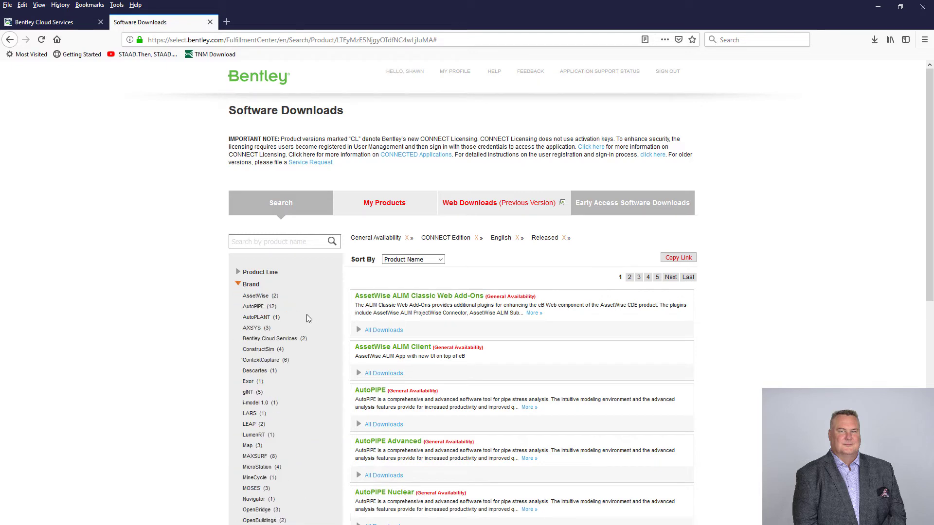
pyautogui.scroll(-6, 308, 318)
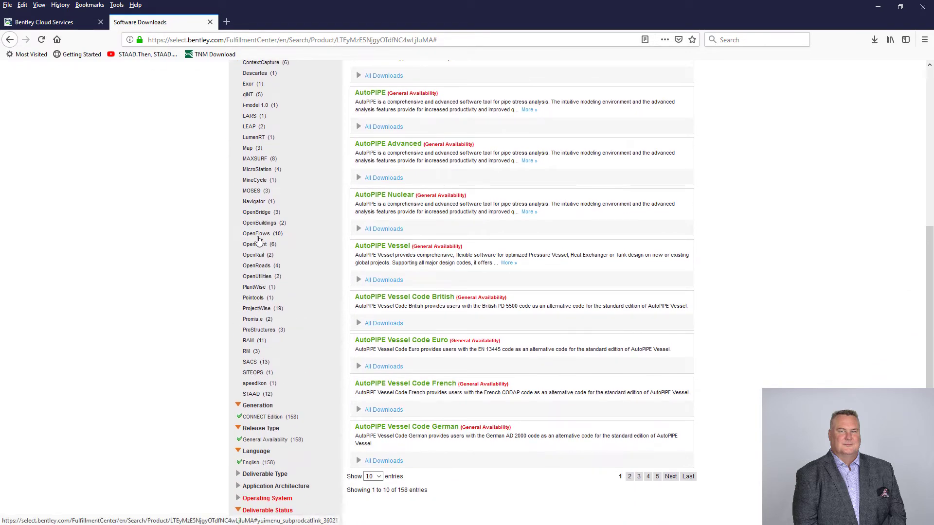
pyautogui.click(256, 266)
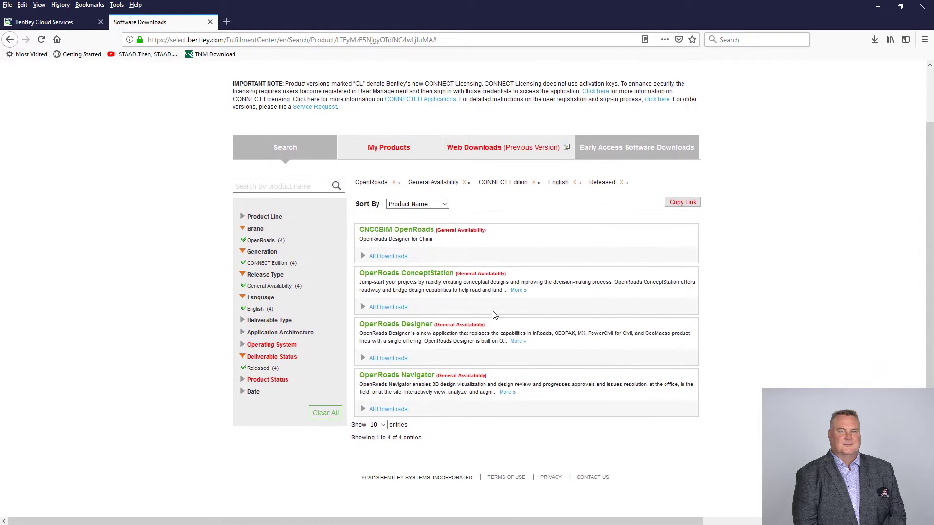
# - Download the OpenRoads Designer x64 (CL) installer ord10060038en.exe and open its containing folder
pyautogui.click(365, 358)
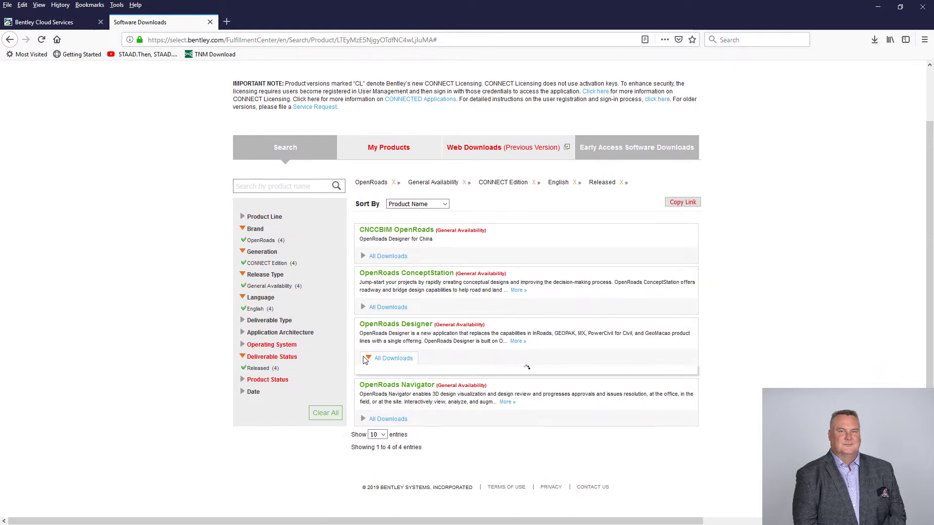
pyautogui.scroll(-6, 407, 350)
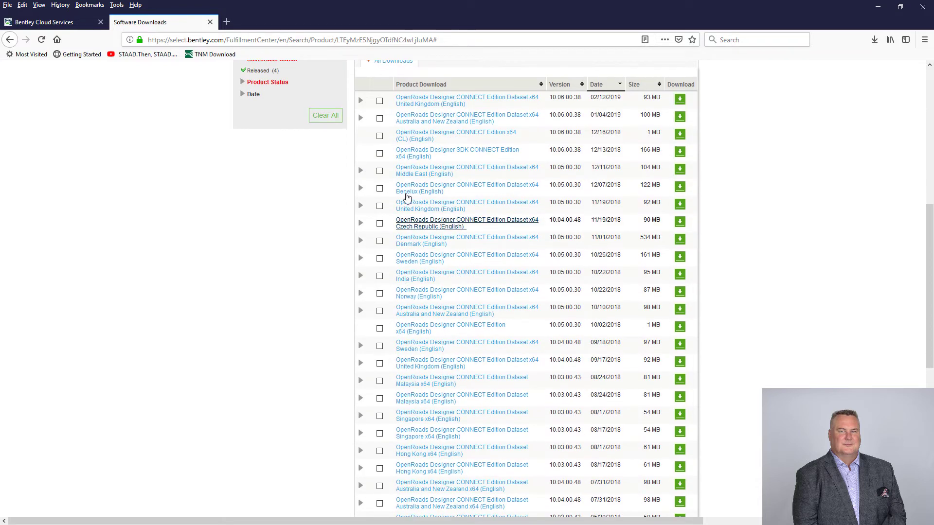
pyautogui.click(380, 136)
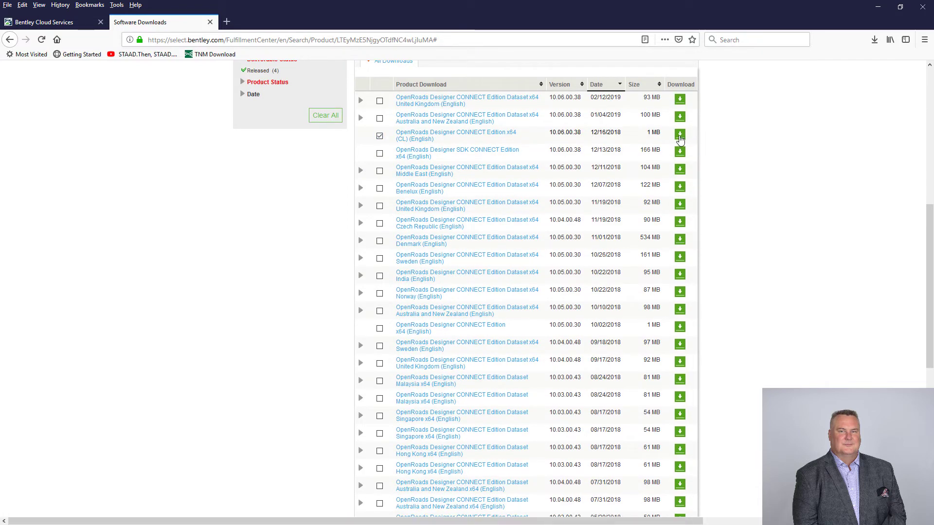
pyautogui.click(680, 137)
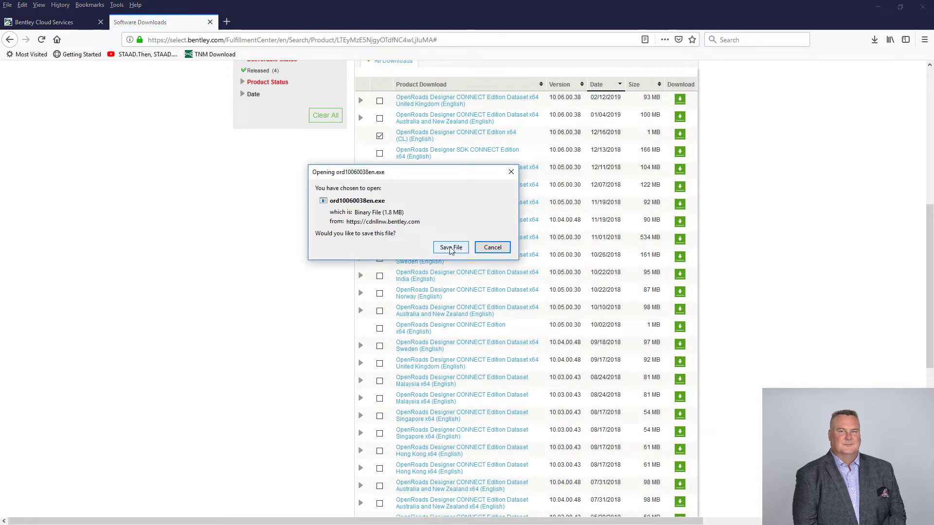
pyautogui.click(451, 247)
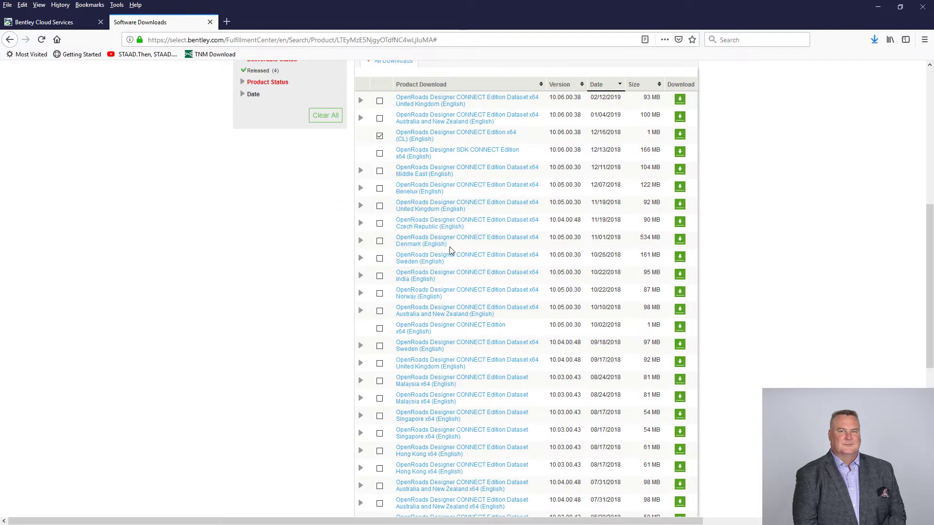
pyautogui.click(875, 41)
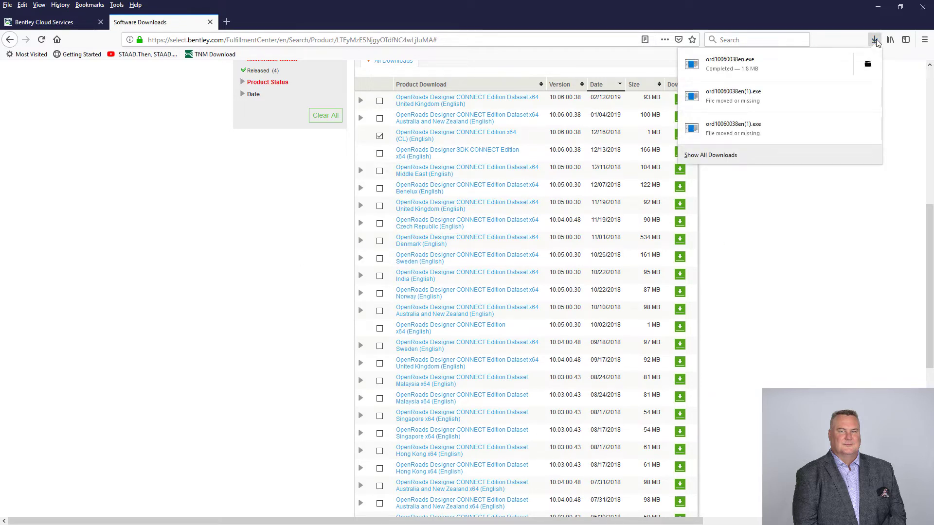
pyautogui.click(865, 68)
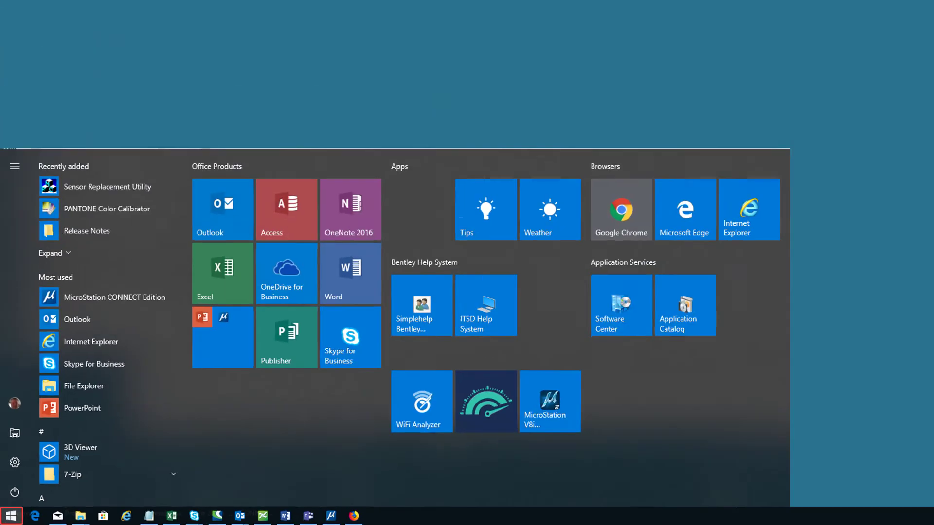
# - In the Run dialog, enter C:\BentleyDownloads\ord10060038en.exe /layout to start layout mode
pyautogui.press('super+x')
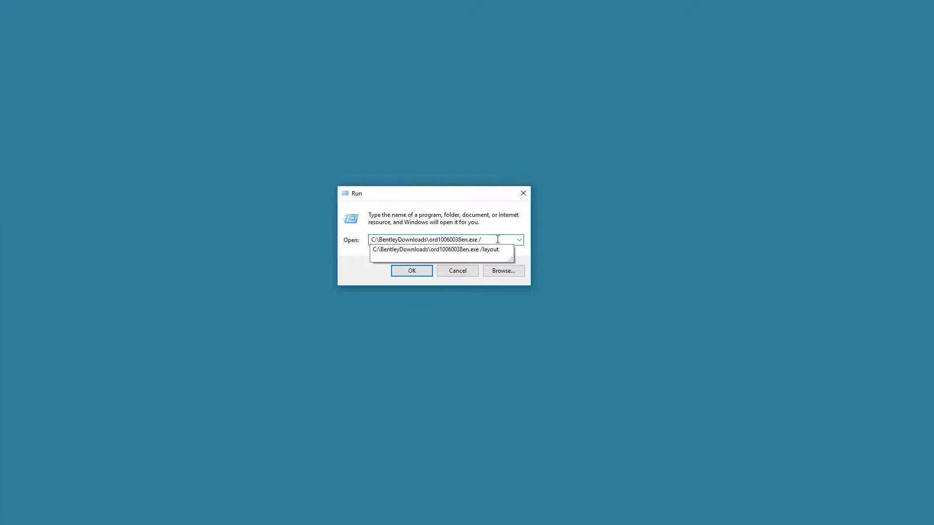
pyautogui.write('/layout')
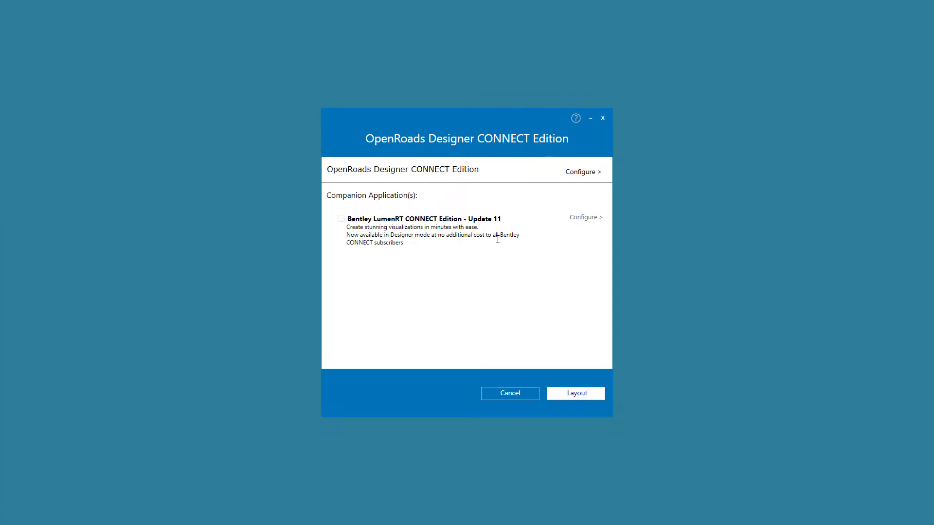
# - Include Bentley LumenRT CONNECT Edition - Update 11 and accept its default install locations
pyautogui.click(341, 218)
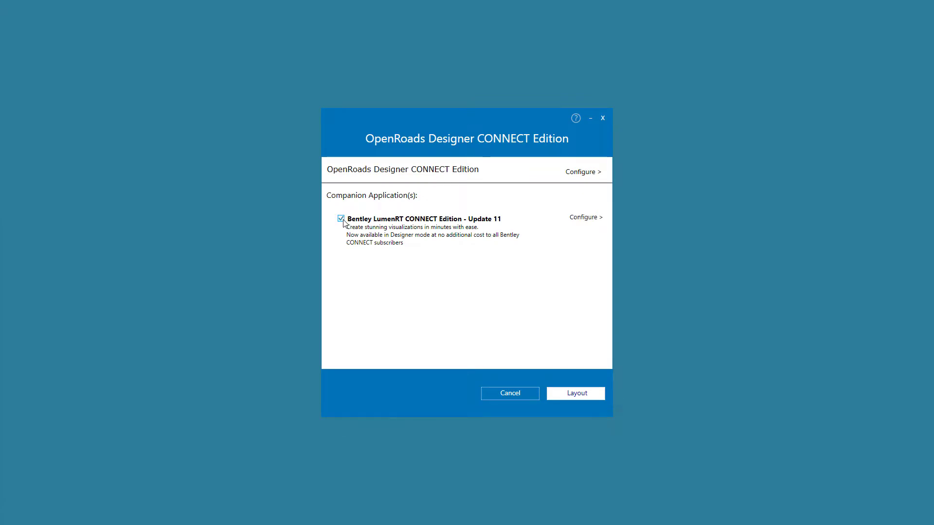
pyautogui.click(591, 216)
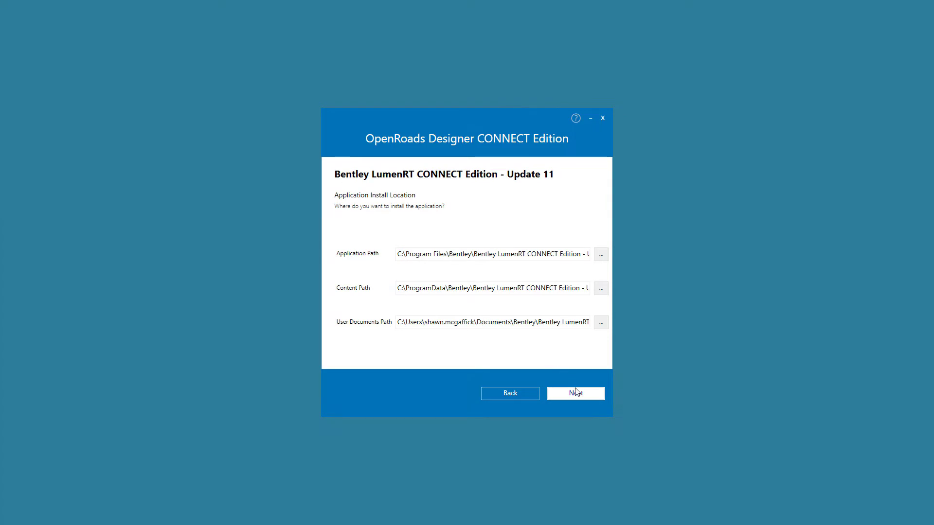
pyautogui.click(576, 392)
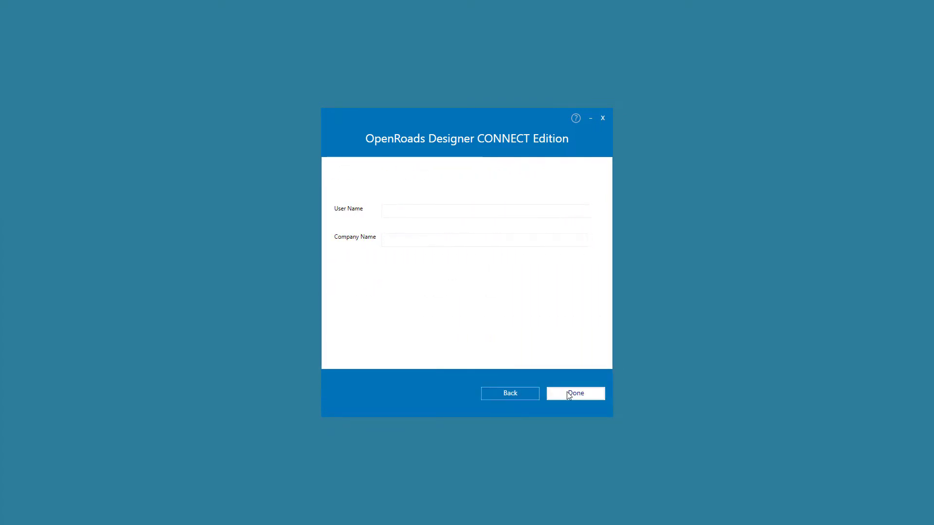
pyautogui.click(569, 394)
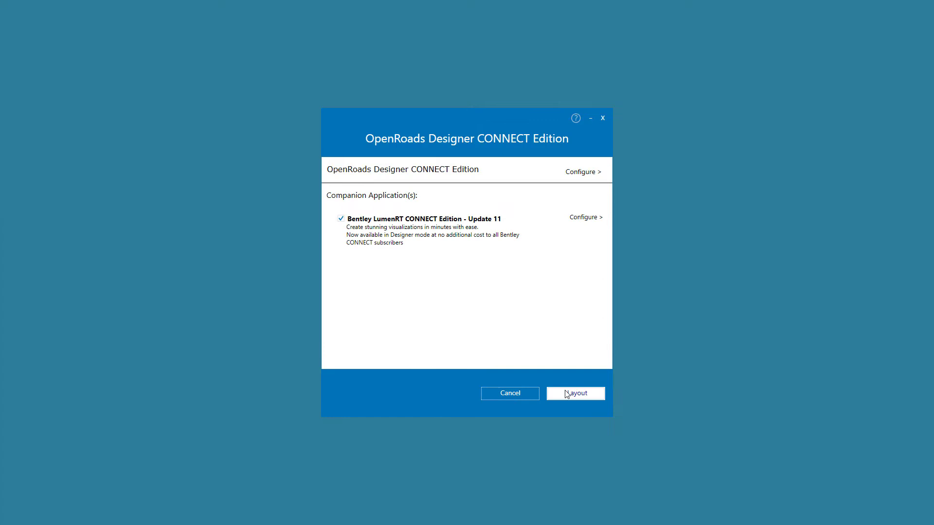
# - Keep the default install location and add custom configuration D:\ORD_Config\ alongside the delivered one
pyautogui.click(571, 173)
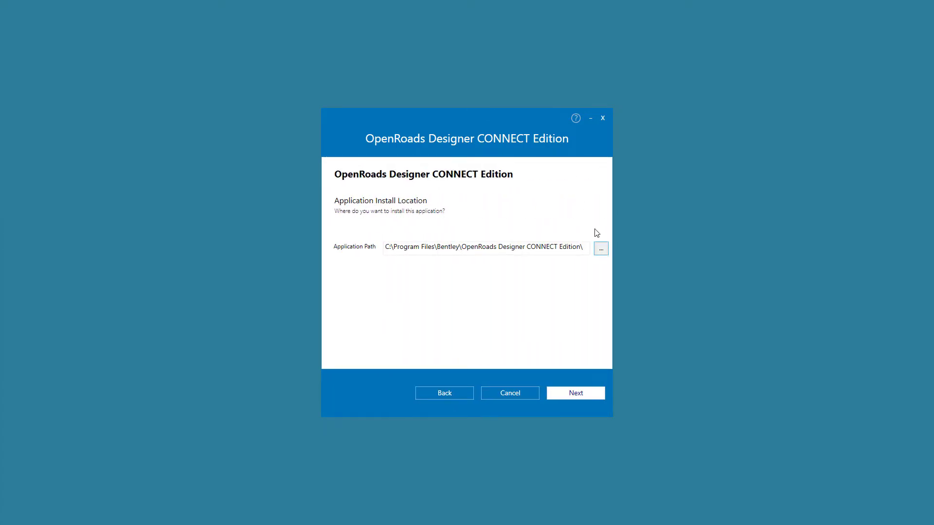
pyautogui.click(580, 392)
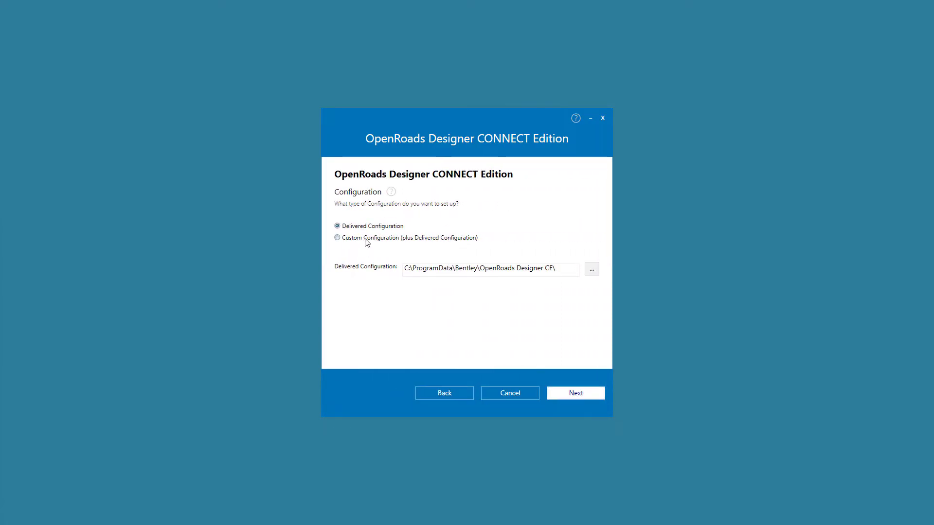
pyautogui.click(367, 240)
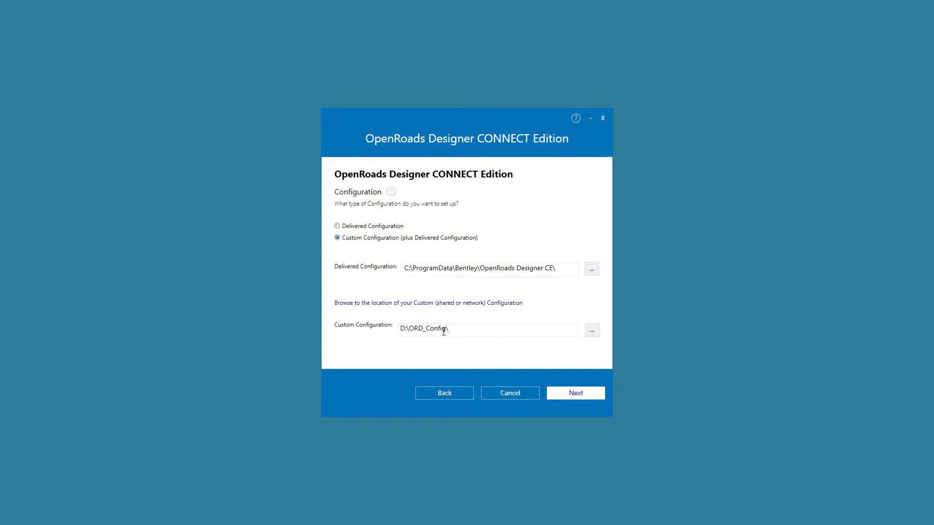
pyautogui.click(566, 394)
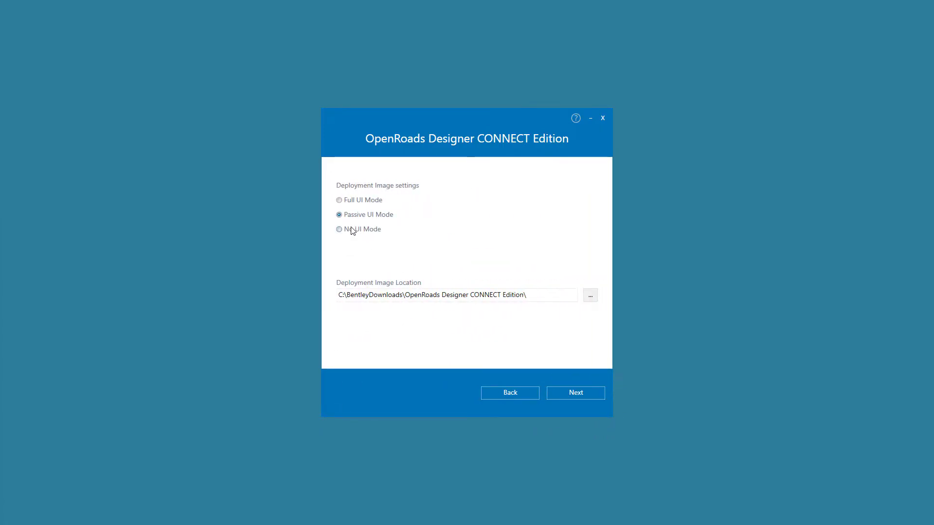
# - Set No UI Mode with deployment image location E:\BentleyDeployment\ORD LumenRT NoTech\
pyautogui.click(350, 230)
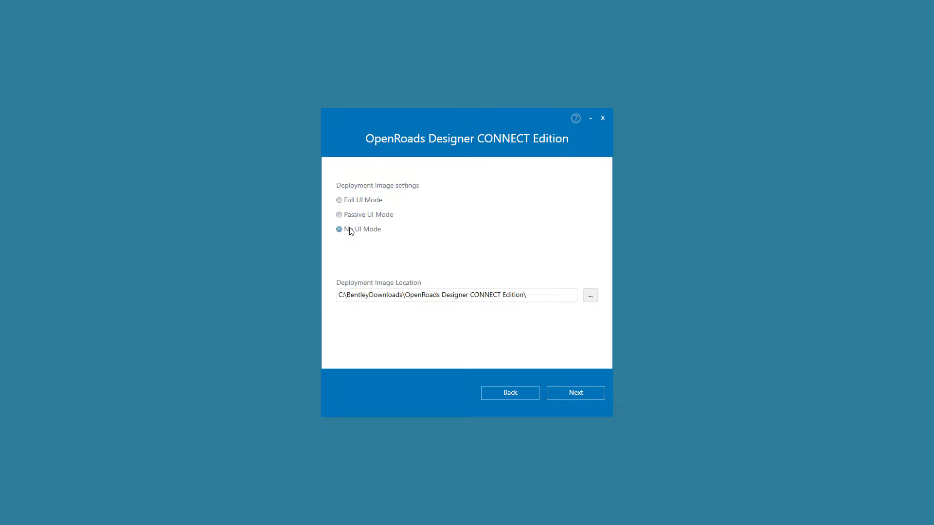
pyautogui.click(535, 294)
pyautogui.moveTo(535, 294); pyautogui.dragTo(290, 284)
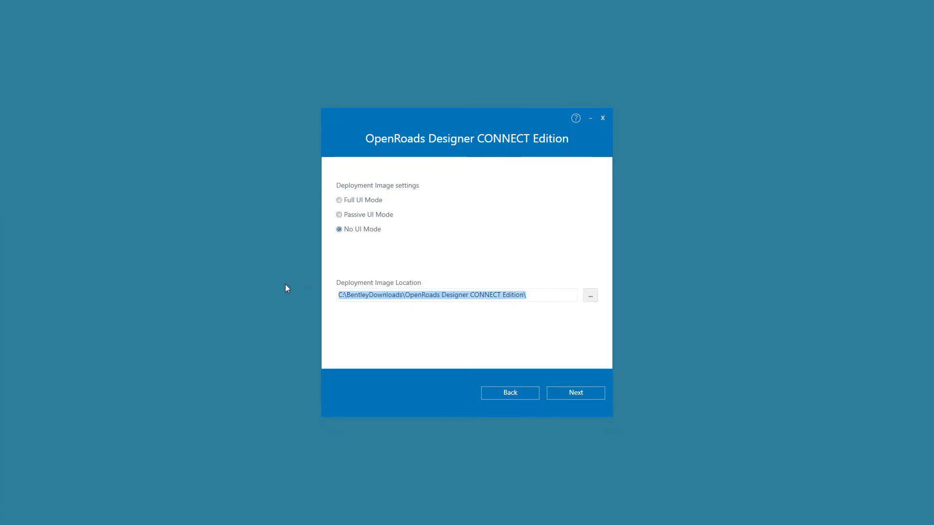
pyautogui.hotkey('ctrl', 'v')
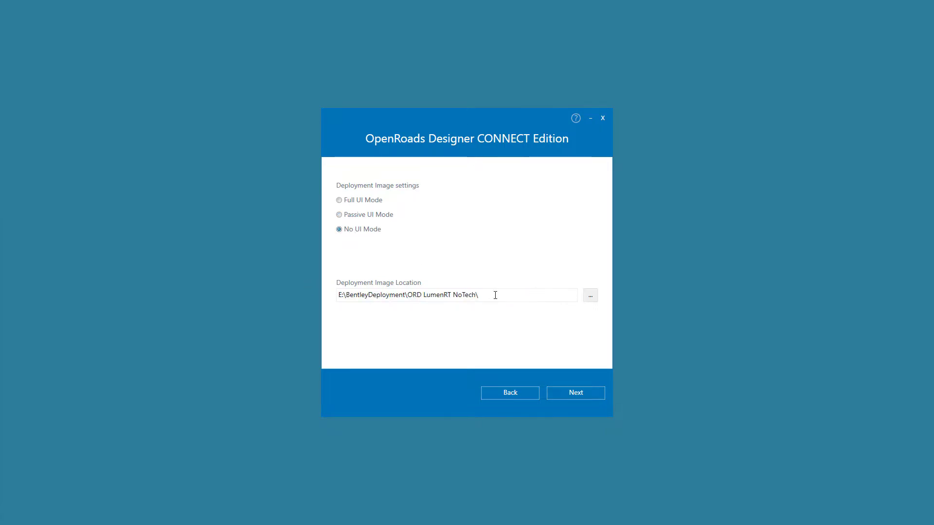
pyautogui.click(560, 390)
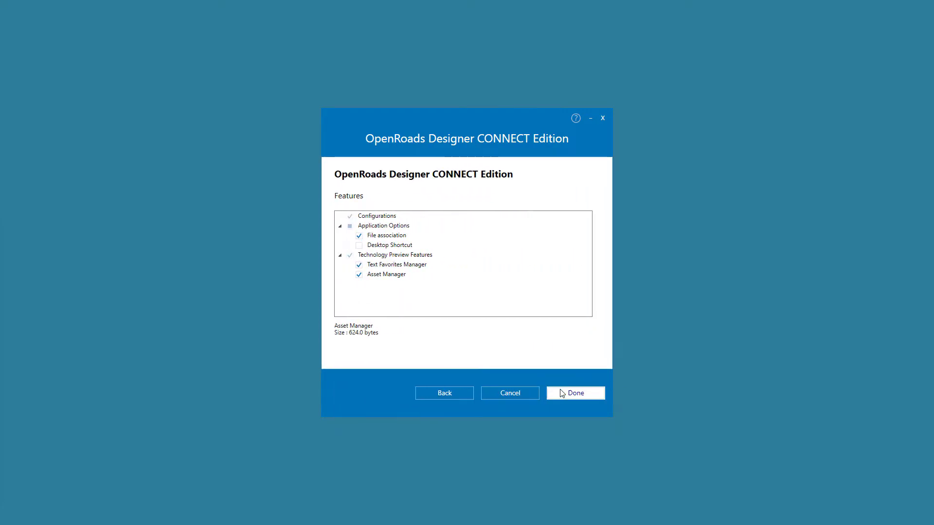
# - Exclude Text Favorites Manager and Asset Manager from the image's features
pyautogui.click(356, 264)
pyautogui.click(360, 275)
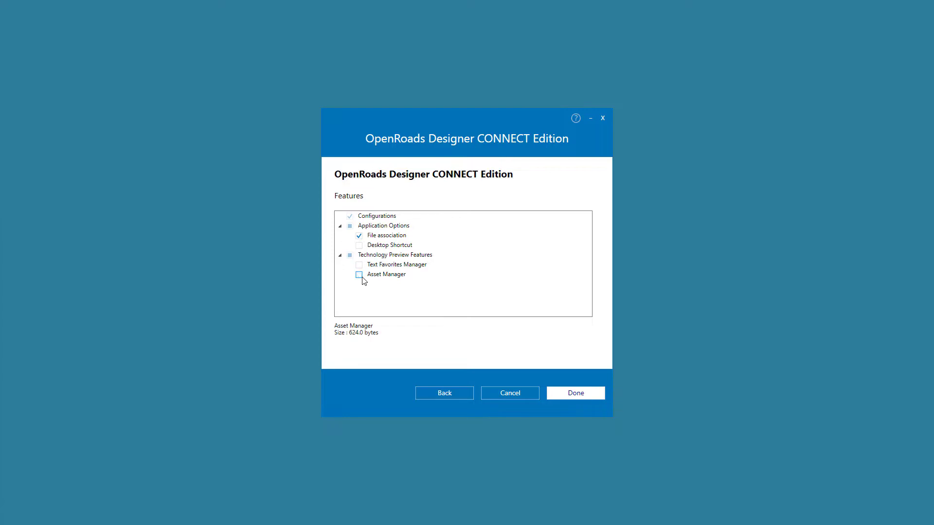
pyautogui.click(572, 395)
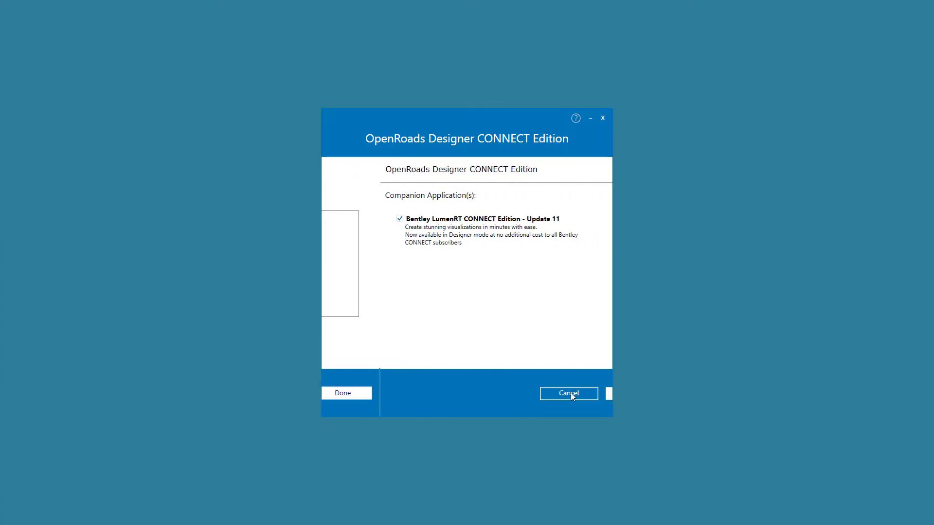
# - Build the deployment image layout and let all components download
pyautogui.click(576, 395)
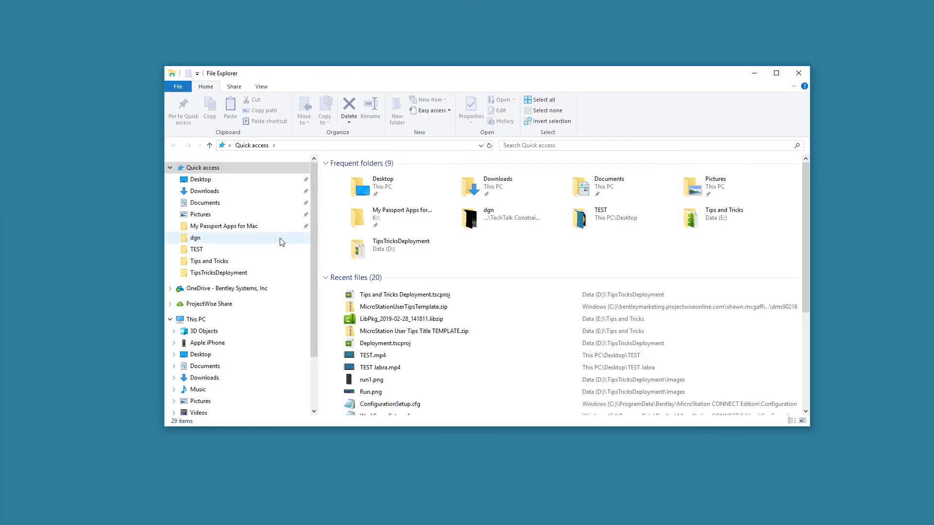
# - Open E:\BentleyDeployment\ORD LumenRT NoTech to view its 23 installer files
pyautogui.scroll(-3, 315, 244)
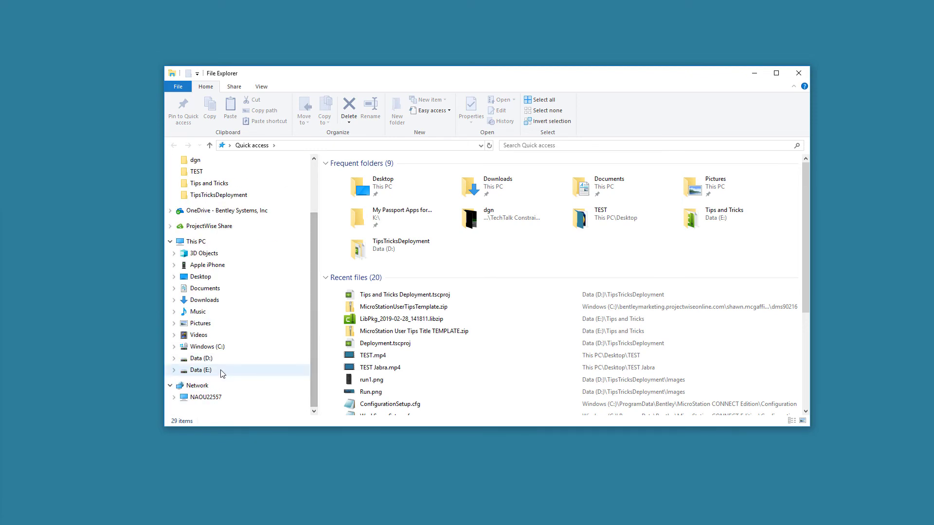
pyautogui.click(222, 372)
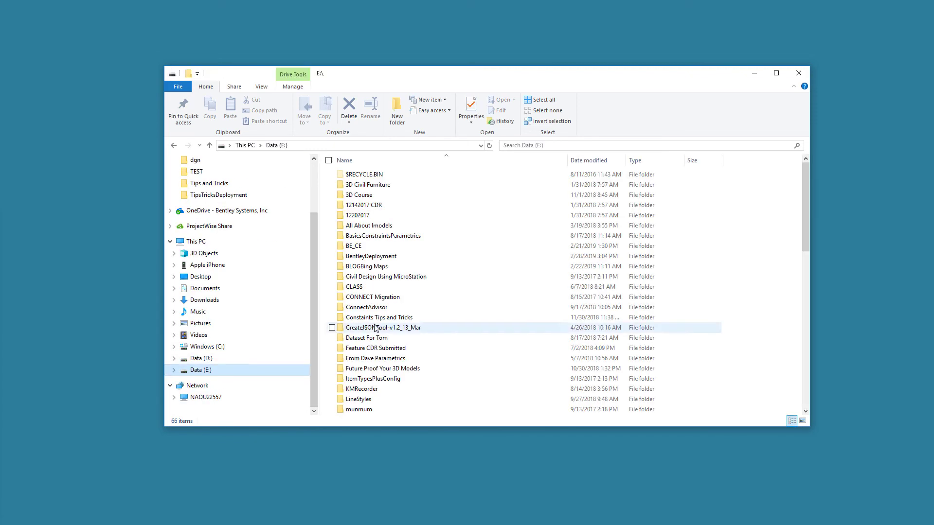
pyautogui.doubleClick(388, 258)
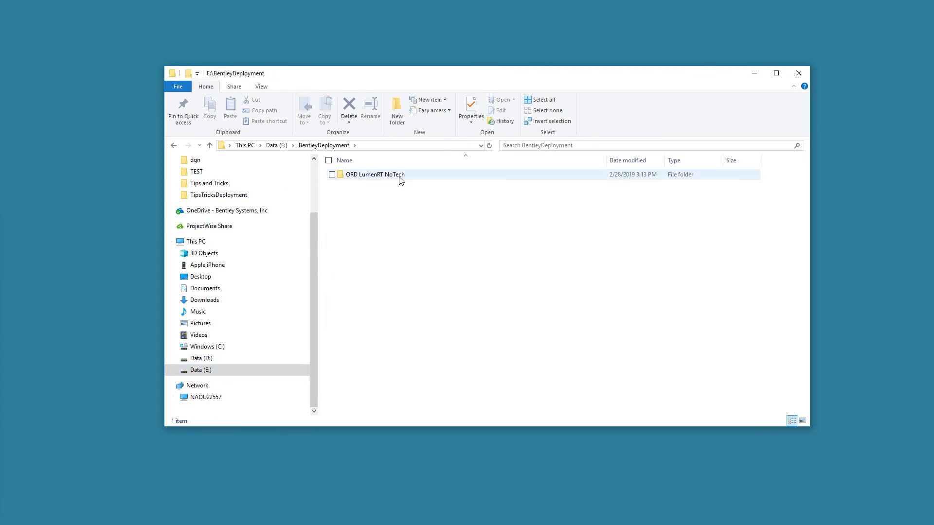
pyautogui.doubleClick(402, 181)
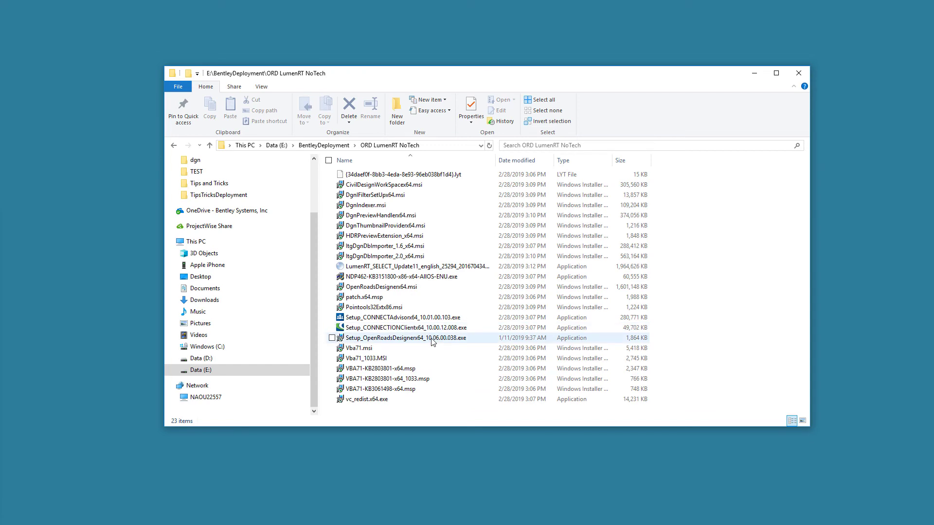
pyautogui.moveTo(432, 343)
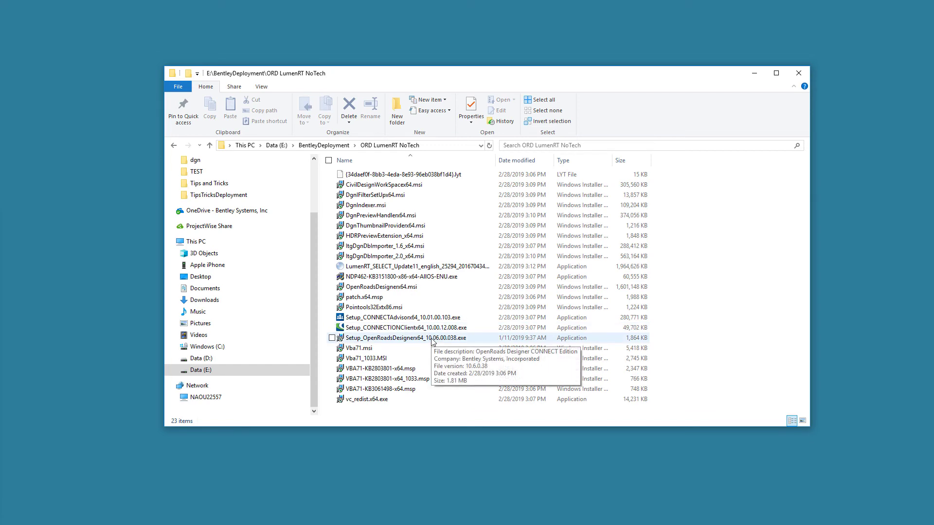